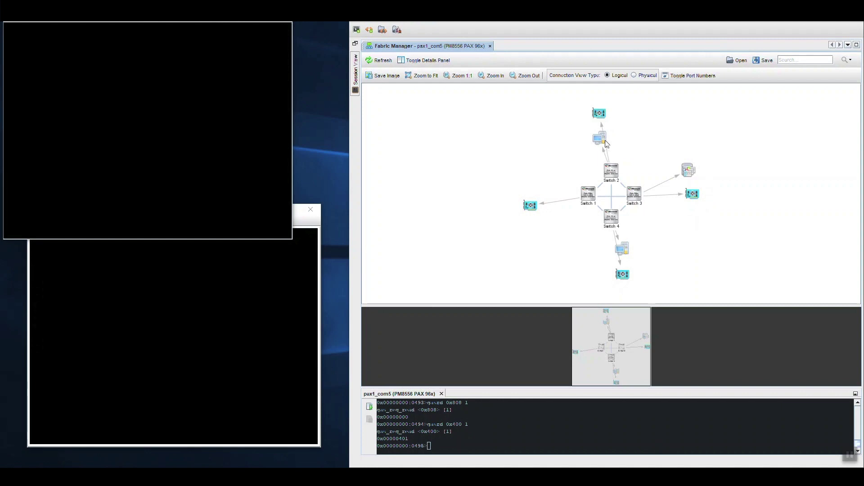
Step: Inspect the host on Switch 2 and the GPU endpoint on Switch 4, then show the details panel and widen it
{"action": "left_click", "coordinate": [602, 140]}
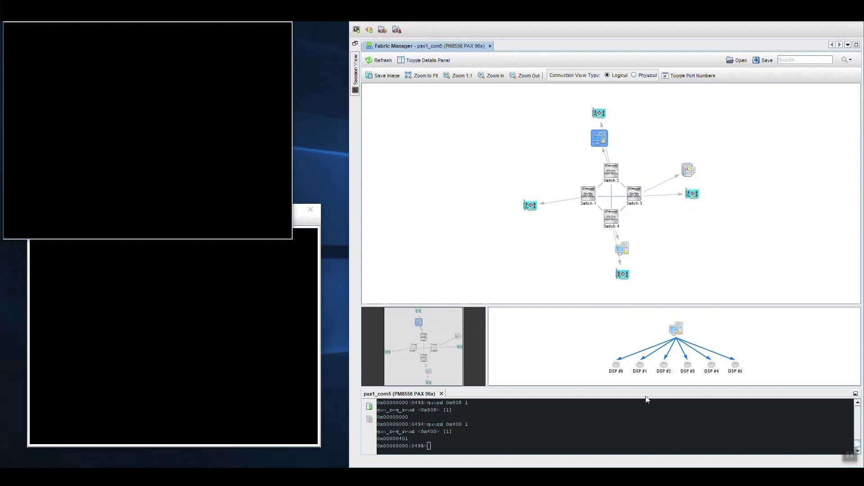
{"action": "left_click", "coordinate": [624, 275]}
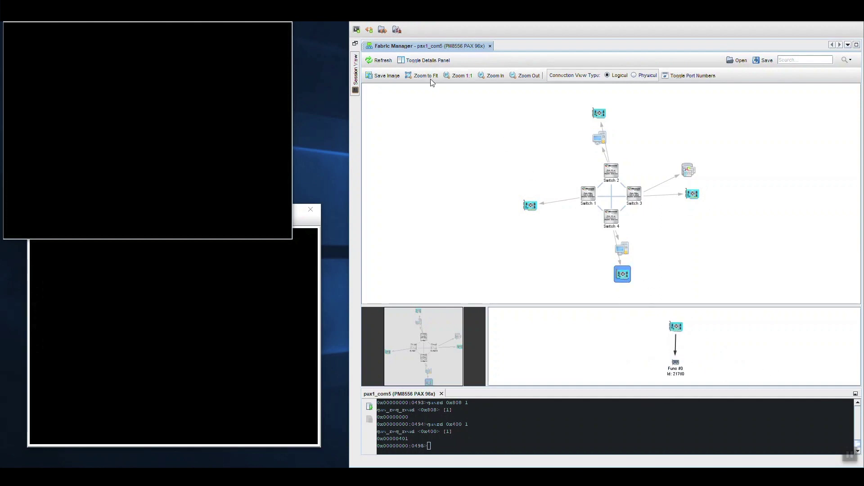
{"action": "left_click", "coordinate": [419, 61]}
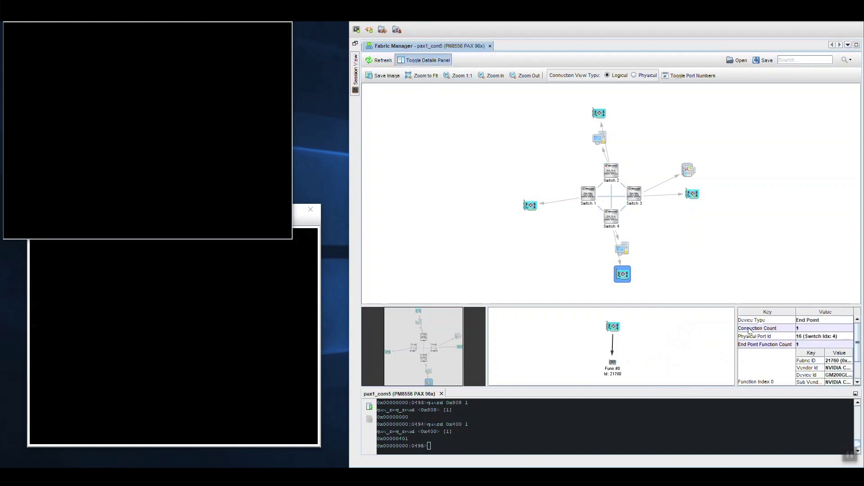
{"action": "left_click_drag", "start_coordinate": [732, 342], "coordinate": [675, 348]}
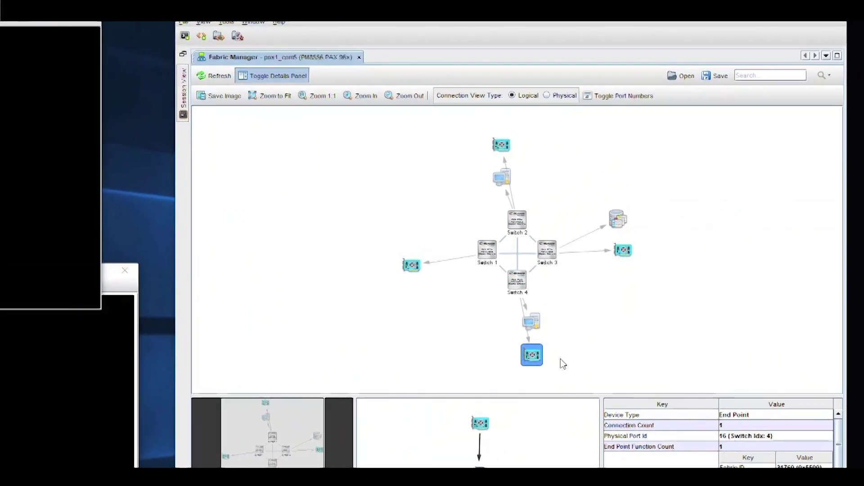
Step: Bind function index 0 of the Switch 4 GPU to DSP #0 of HVD Fabric Id 7681 (Switch Idx 2, Port 0)
{"action": "right_click", "coordinate": [528, 353]}
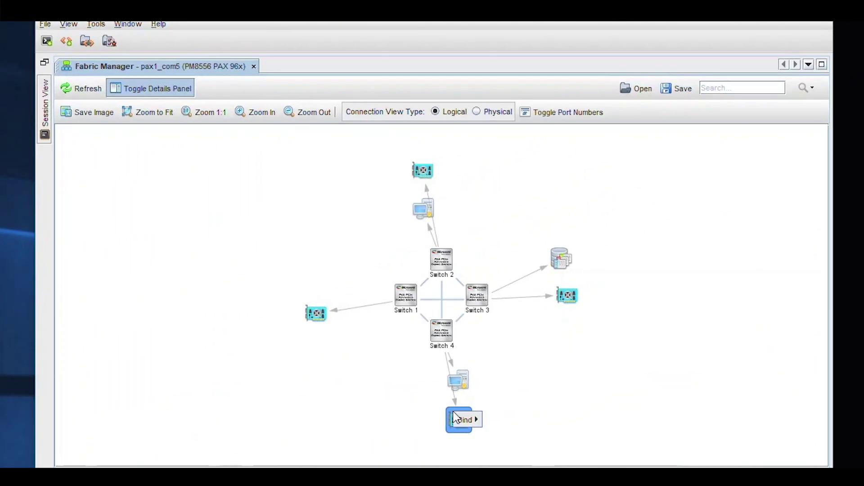
{"action": "mouse_move", "coordinate": [464, 419]}
{"action": "mouse_move", "coordinate": [499, 419]}
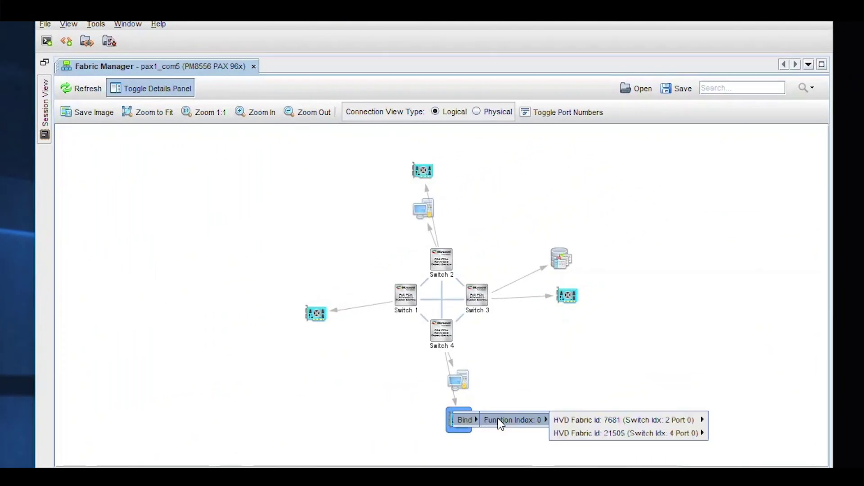
{"action": "mouse_move", "coordinate": [585, 421]}
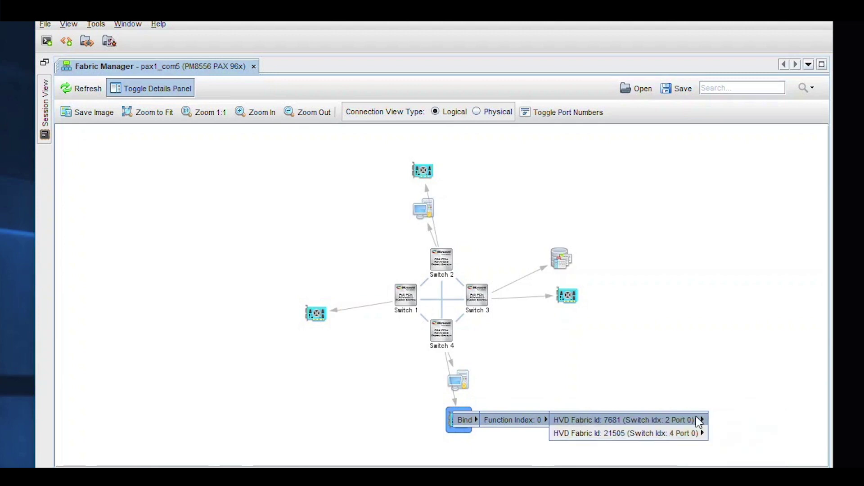
{"action": "left_click", "coordinate": [720, 421]}
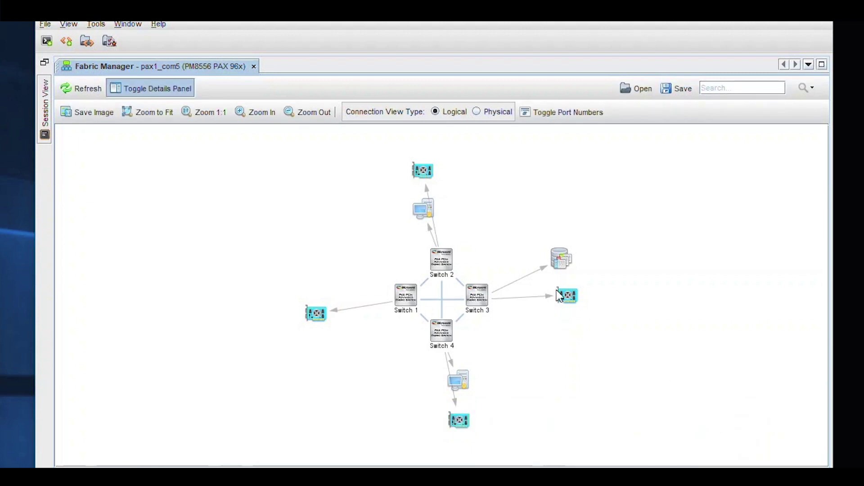
Step: Bind the Switch 3 GPU's function to DSP #1 of HVD Fabric Id 7681
{"action": "right_click", "coordinate": [567, 296]}
{"action": "mouse_move", "coordinate": [569, 299]}
{"action": "mouse_move", "coordinate": [617, 299]}
{"action": "mouse_move", "coordinate": [687, 300]}
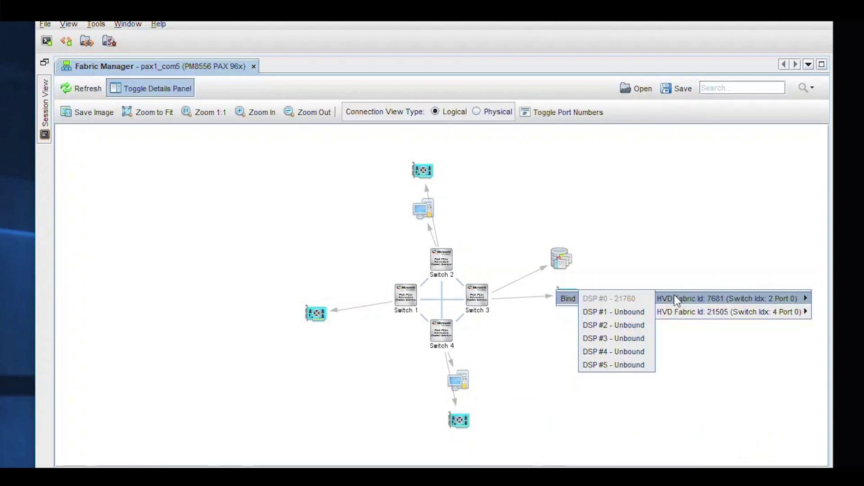
{"action": "left_click", "coordinate": [621, 310]}
Step: Bind function index 0 of the Switch 2 GPU to DSP #2 of HVD Fabric Id 7681
{"action": "right_click", "coordinate": [424, 174]}
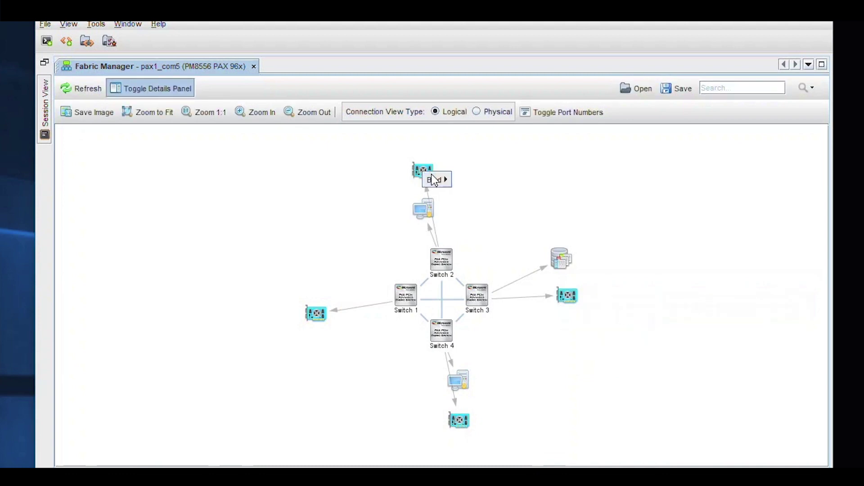
{"action": "mouse_move", "coordinate": [437, 180]}
{"action": "mouse_move", "coordinate": [491, 181]}
{"action": "mouse_move", "coordinate": [607, 182]}
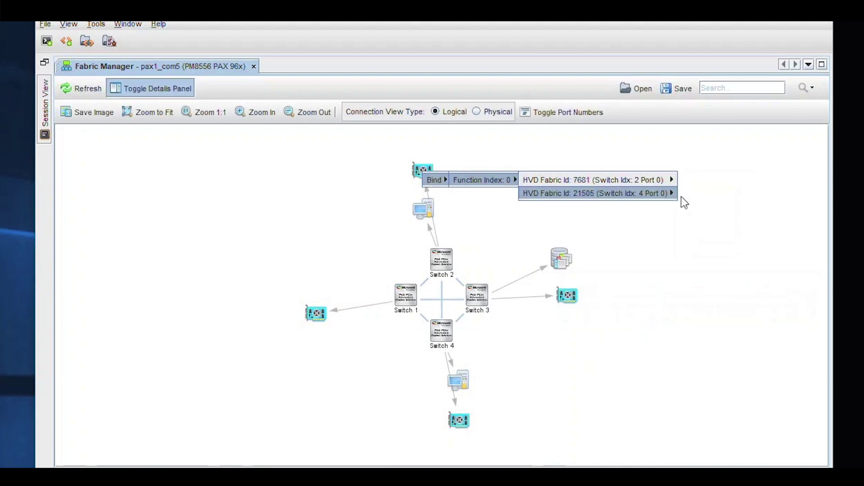
{"action": "mouse_move", "coordinate": [661, 181]}
{"action": "left_click", "coordinate": [695, 206]}
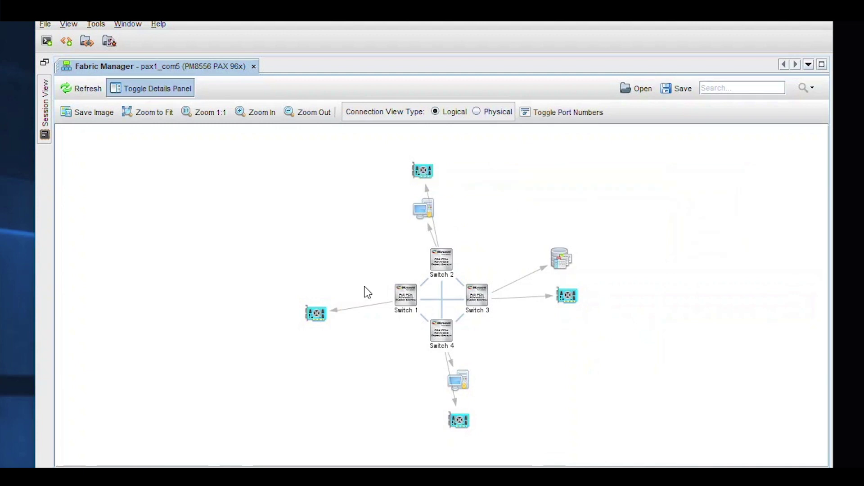
Step: Bind function index 0 of the Switch 1 GPU to DSP #3 of HVD Fabric Id 7681
{"action": "right_click", "coordinate": [323, 310]}
{"action": "mouse_move", "coordinate": [349, 317]}
{"action": "mouse_move", "coordinate": [408, 317]}
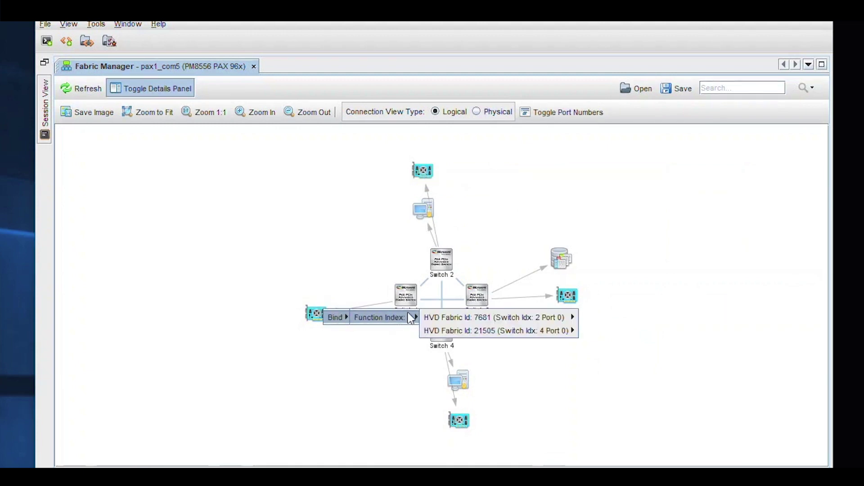
{"action": "mouse_move", "coordinate": [508, 317]}
{"action": "left_click", "coordinate": [615, 358]}
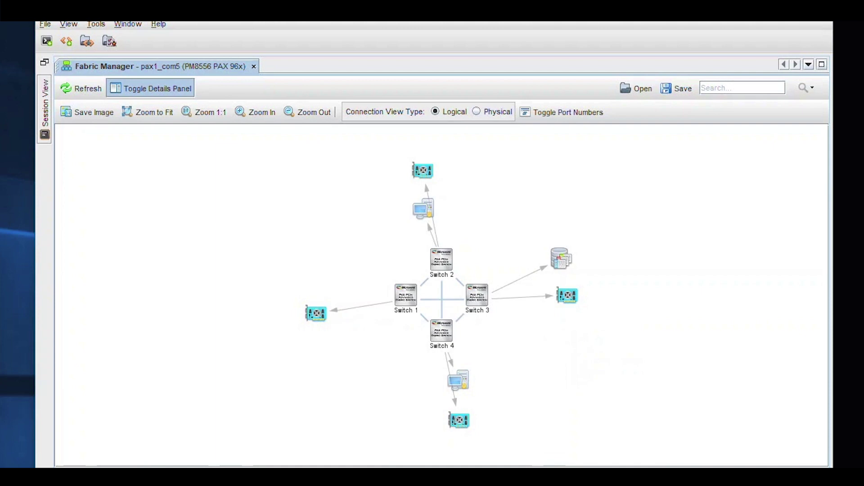
Step: Select the host on Switch 2 and display its GPU connections in the physical connection view
{"action": "left_click", "coordinate": [426, 212]}
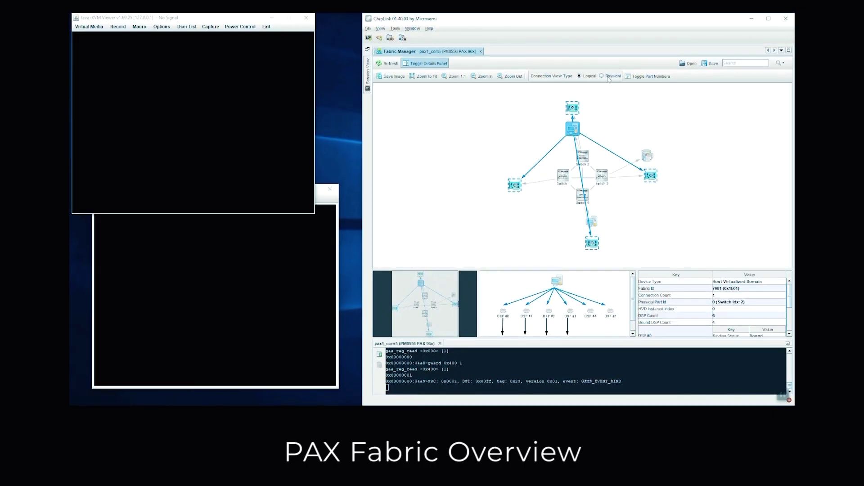
{"action": "left_click", "coordinate": [495, 113]}
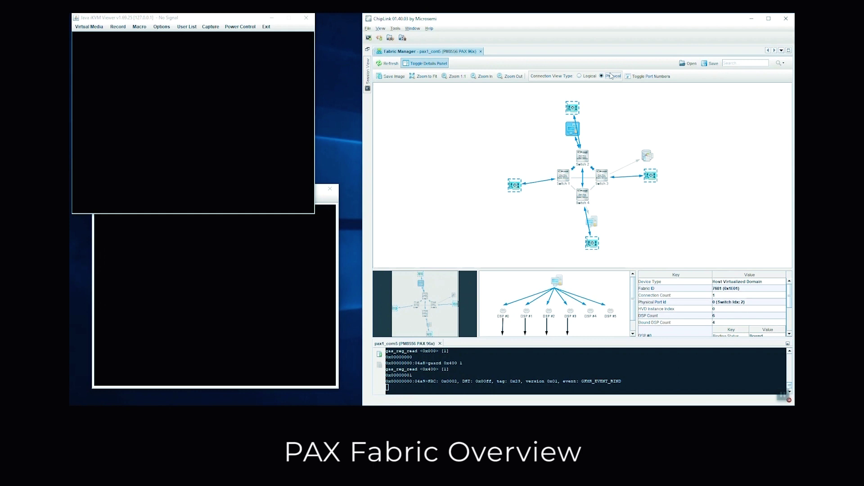
Step: Switch to the Java iKVM Viewer, send Ctrl+Alt+Del to the host and sign in with the account password
{"action": "left_click", "coordinate": [244, 34]}
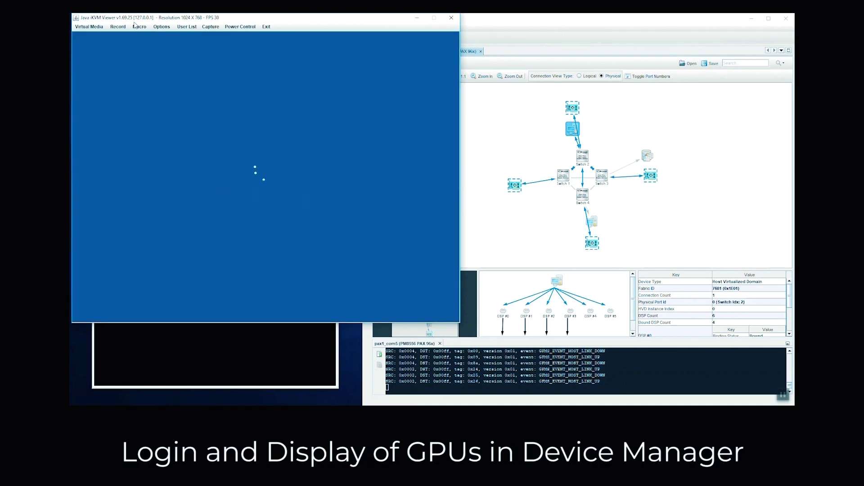
{"action": "left_click", "coordinate": [136, 26]}
{"action": "mouse_move", "coordinate": [167, 71]}
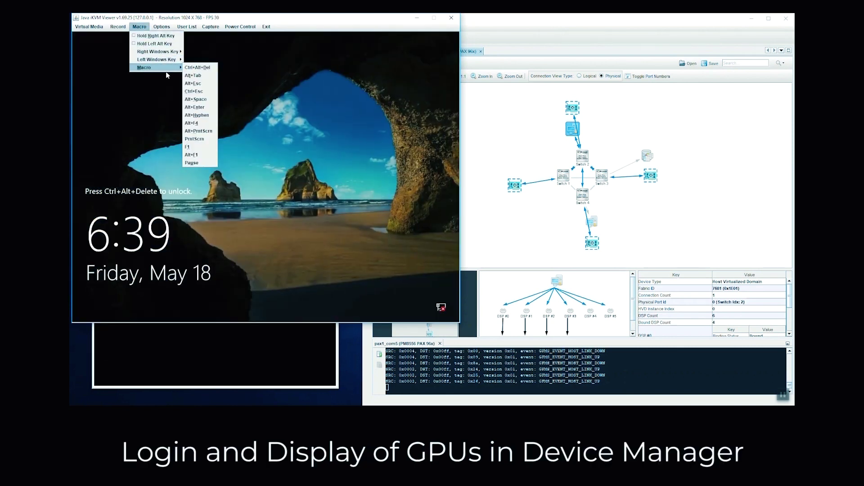
{"action": "left_click", "coordinate": [201, 74]}
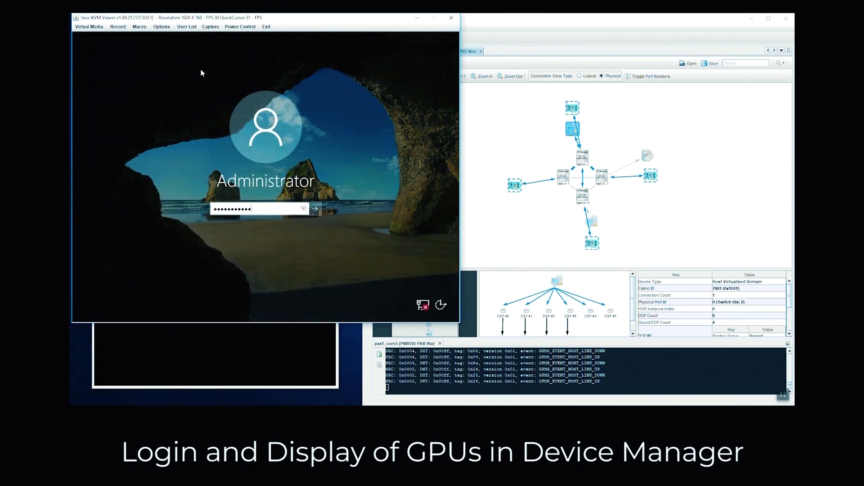
{"action": "key", "text": "Return"}
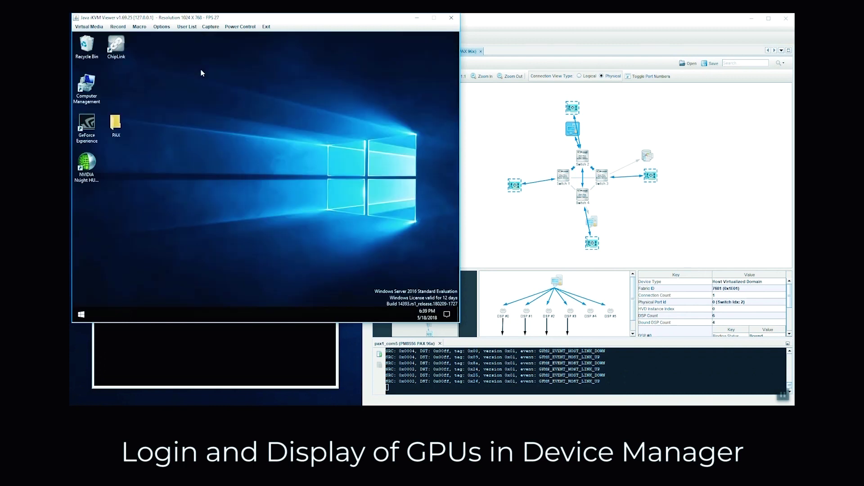
Step: Open Computer Management on the host and list the display adapters in Device Manager
{"action": "double_click", "coordinate": [83, 86]}
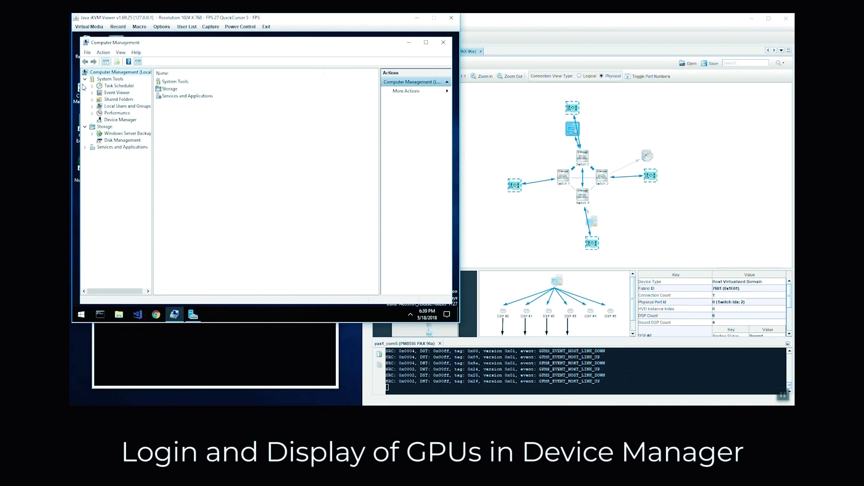
{"action": "left_click", "coordinate": [122, 120]}
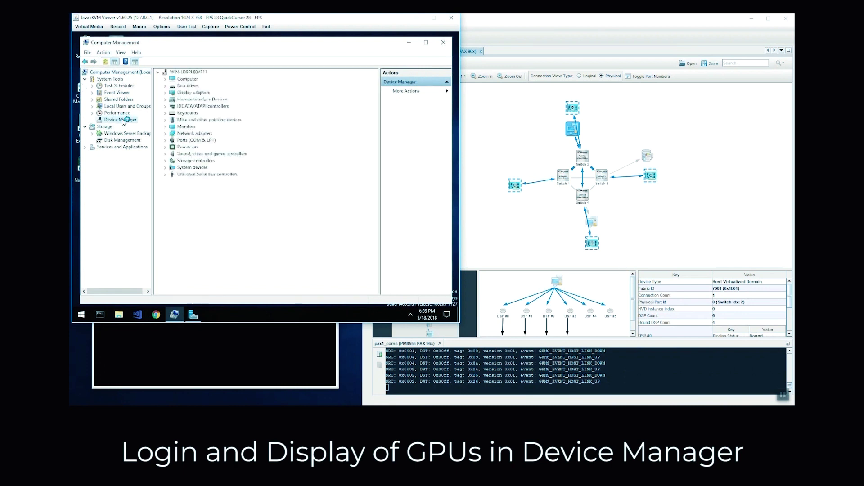
{"action": "left_click", "coordinate": [166, 93]}
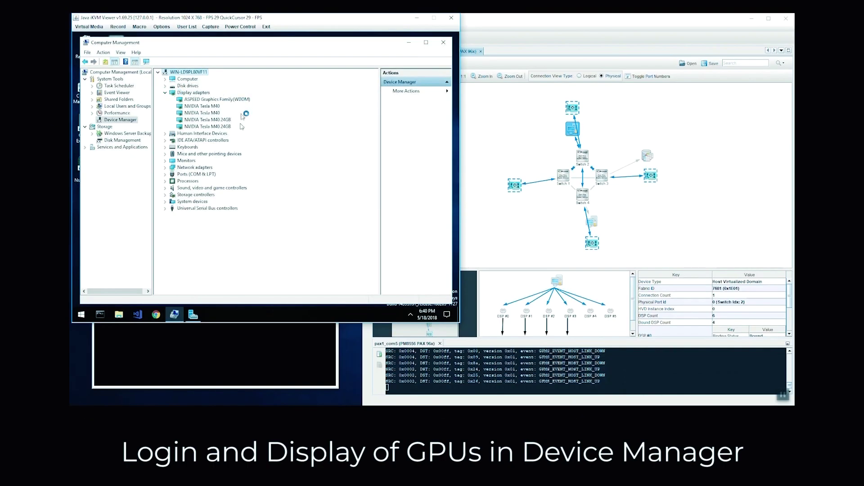
Step: Open a maximized Command Prompt and list the PCI device tree with lspci -tv
{"action": "left_click", "coordinate": [100, 314]}
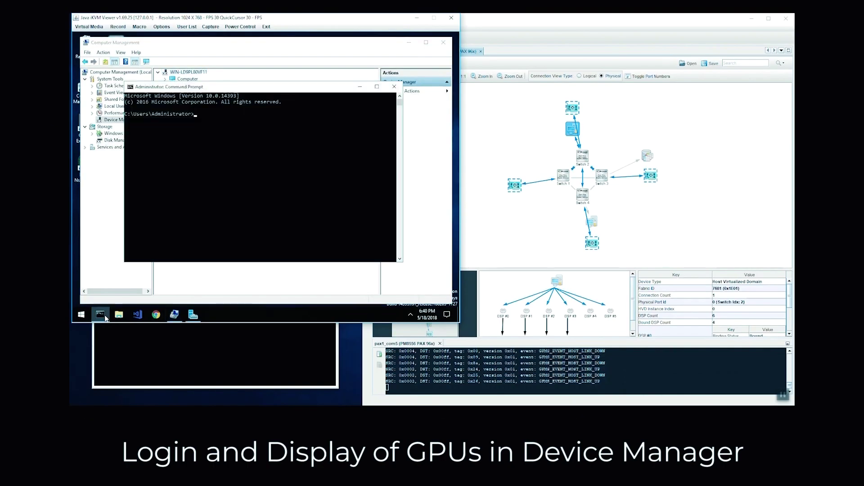
{"action": "left_click", "coordinate": [377, 86]}
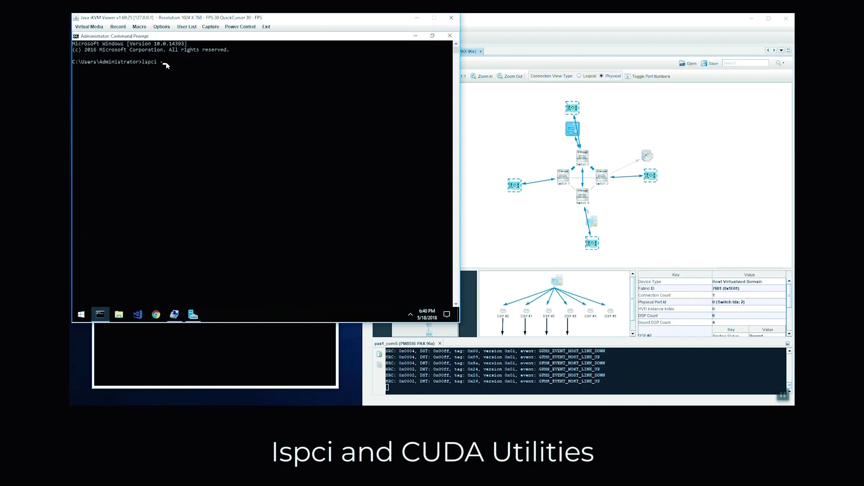
{"action": "type", "text": "lspci -tv"}
{"action": "key", "text": "Return"}
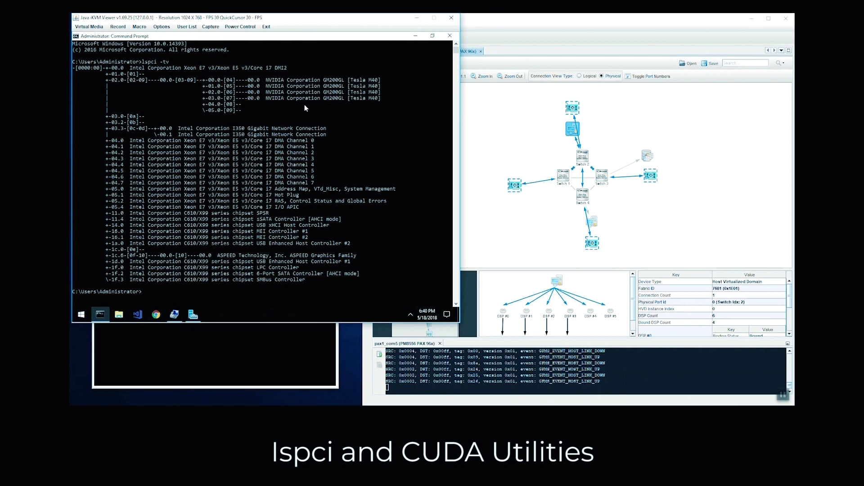
Step: Run go to reach the CUDA Samples Debug folder and execute deviceQueryDrv.exe
{"action": "type", "text": "go"}
{"action": "key", "text": "Return"}
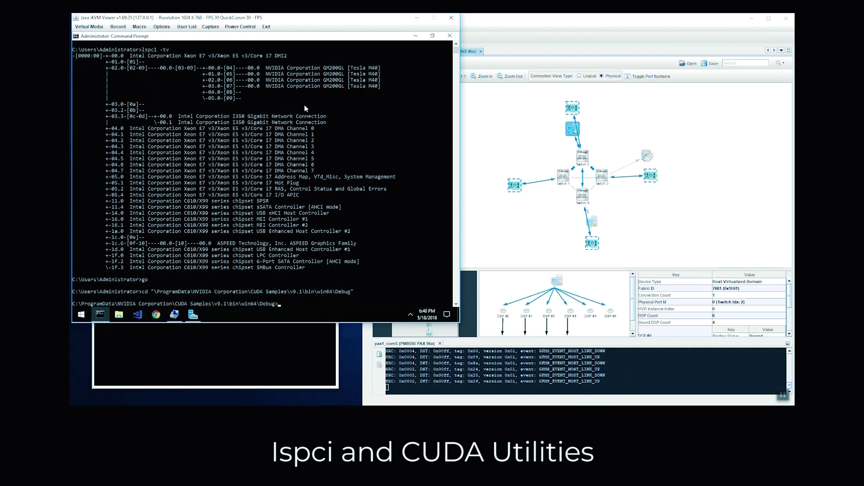
{"action": "type", "text": "eviceQueryDrv.exe"}
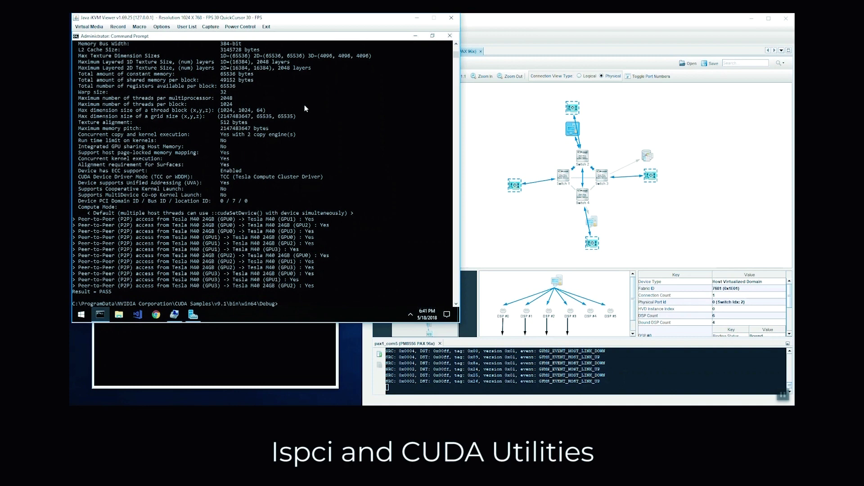
Step: Run p2pBandwidthLatencyTest.exe to measure peer-to-peer bandwidth and latency between the GPUs
{"action": "type", "text": "p2p"}
{"action": "key", "text": "Tab"}
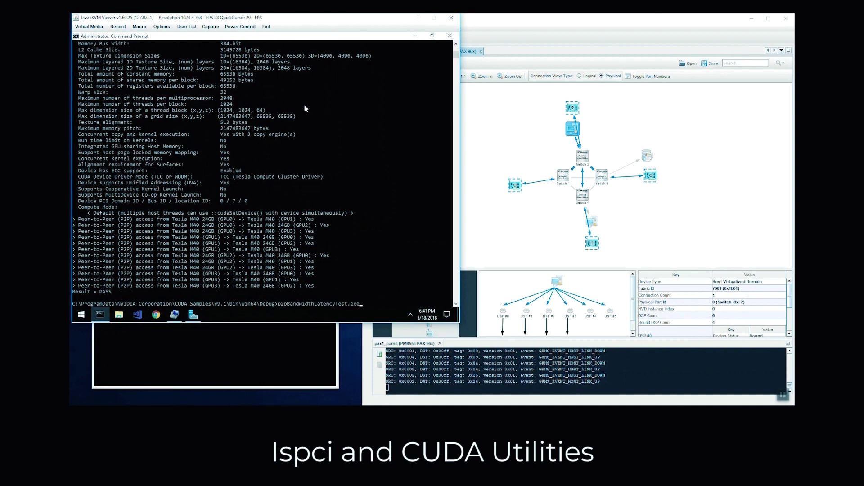
{"action": "key", "text": "Return"}
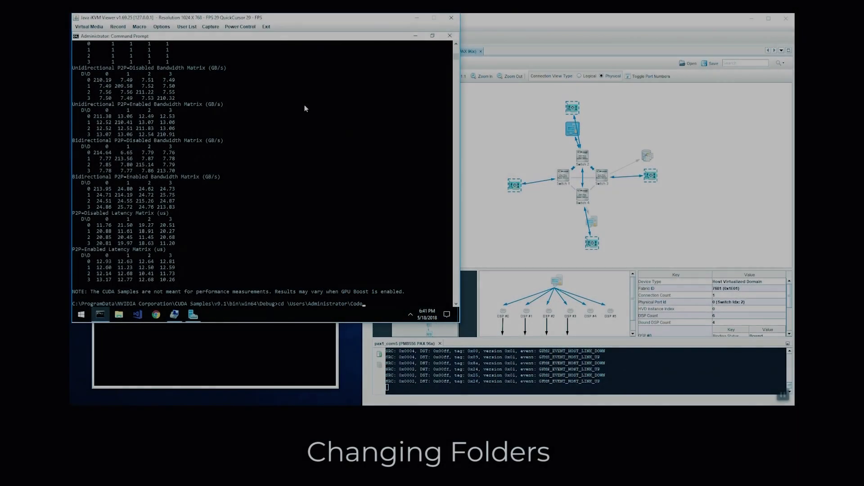
Step: Change to \Users\Administrator\Code\TensorFlowModels\tutorials\image\cifar10 and run a cifar10 TensorFlow script with python
{"action": "type", "text": "\\TensorFlowModels\\tutorials\\image\\cifar10"}
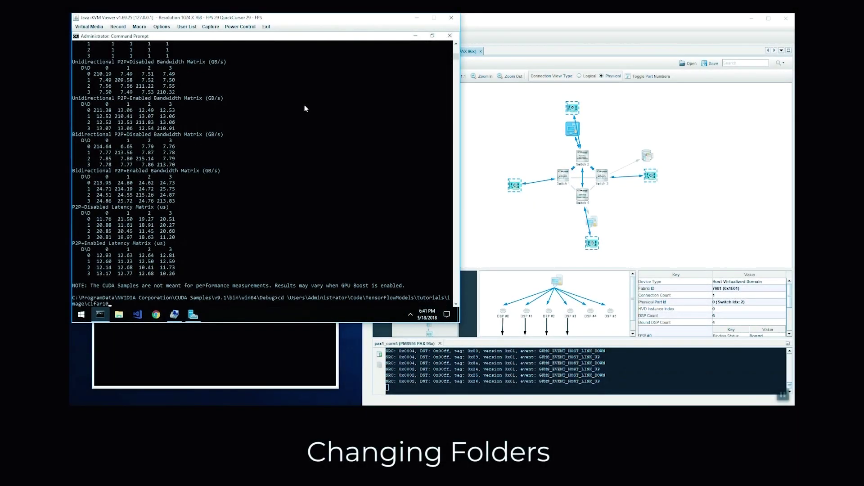
{"action": "key", "text": "Return"}
{"action": "type", "text": "python "}
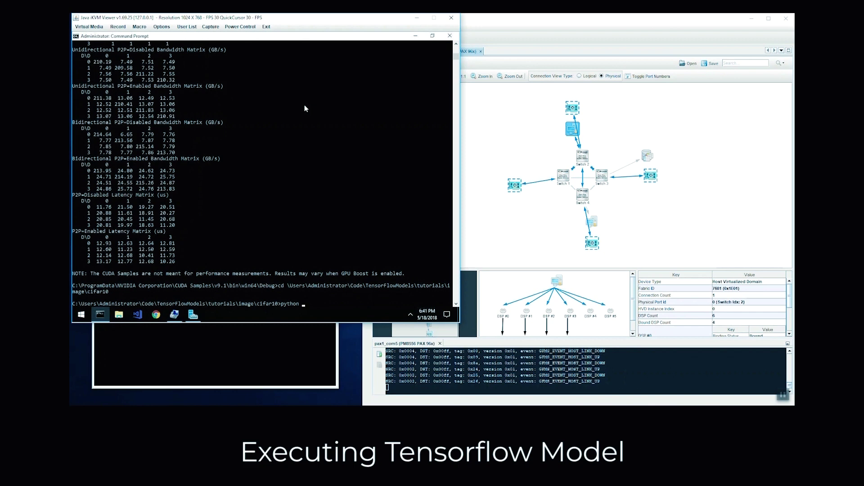
{"action": "type", "text": "cifar10_input.py"}
{"action": "key", "text": "Tab"}
{"action": "key", "text": "Tab"}
{"action": "key", "text": "Return"}
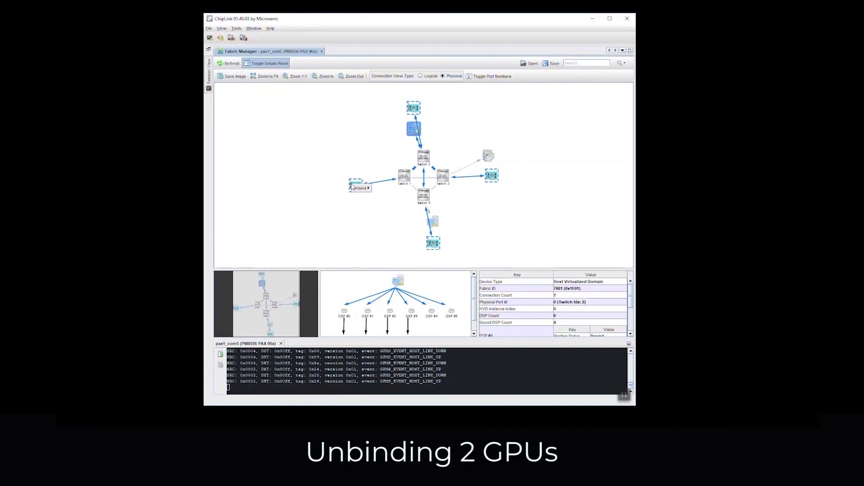
Step: In ChipLink, unbind the Switch 1 GPU's function from Switch Idx 2, HVD #0, DSP #3 with reset
{"action": "right_click", "coordinate": [355, 185]}
{"action": "mouse_move", "coordinate": [362, 189]}
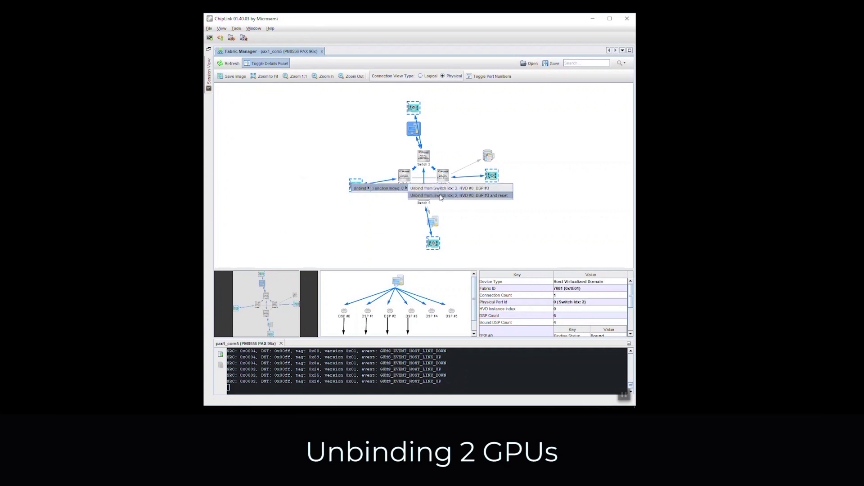
{"action": "left_click", "coordinate": [441, 195]}
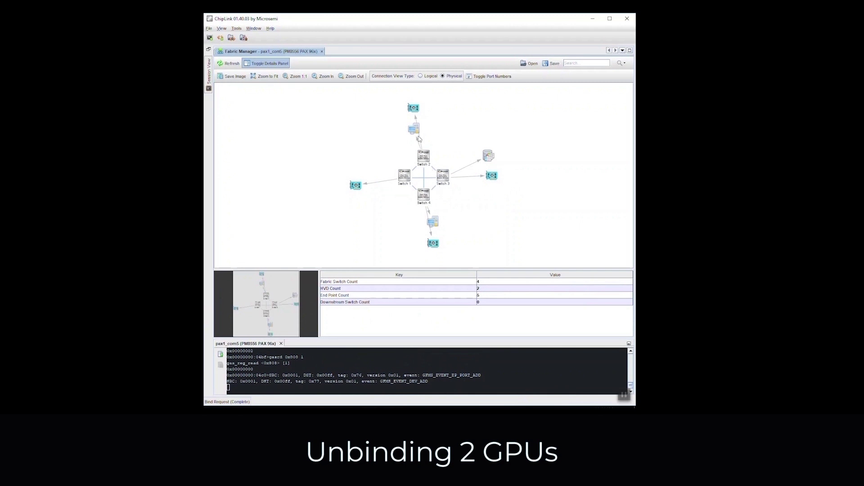
Step: Unbind the Switch 2 GPU's function from Switch Idx 2, HVD #0, DSP #2 with reset
{"action": "right_click", "coordinate": [415, 109]}
{"action": "mouse_move", "coordinate": [423, 111]}
{"action": "mouse_move", "coordinate": [450, 111]}
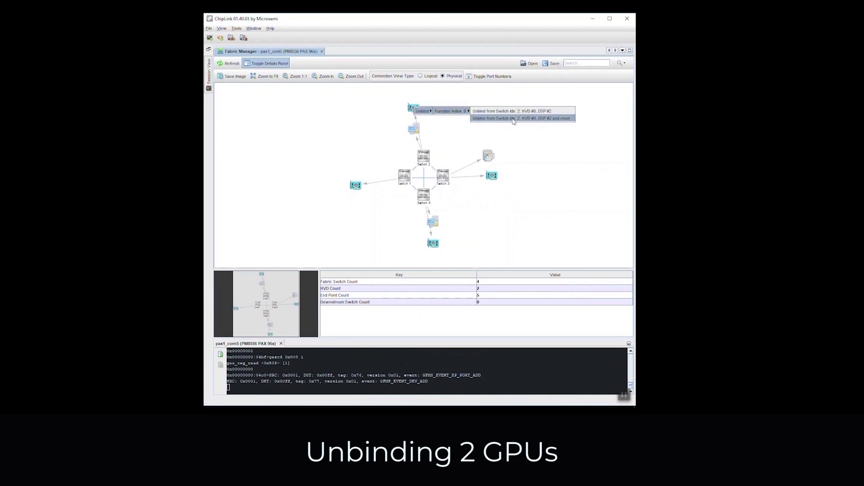
{"action": "left_click", "coordinate": [512, 119]}
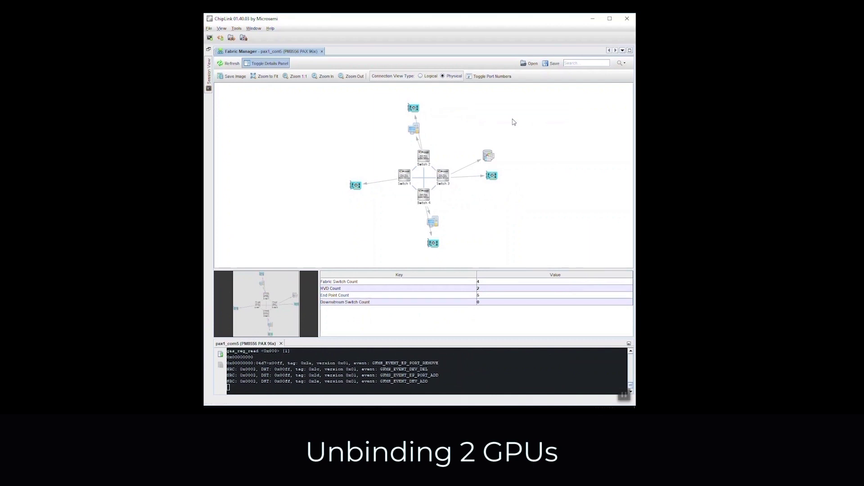
Step: Select the Switch 2 host to inspect its bindings, and run lspci -tv in the Windows host's command prompt
{"action": "left_click", "coordinate": [416, 129]}
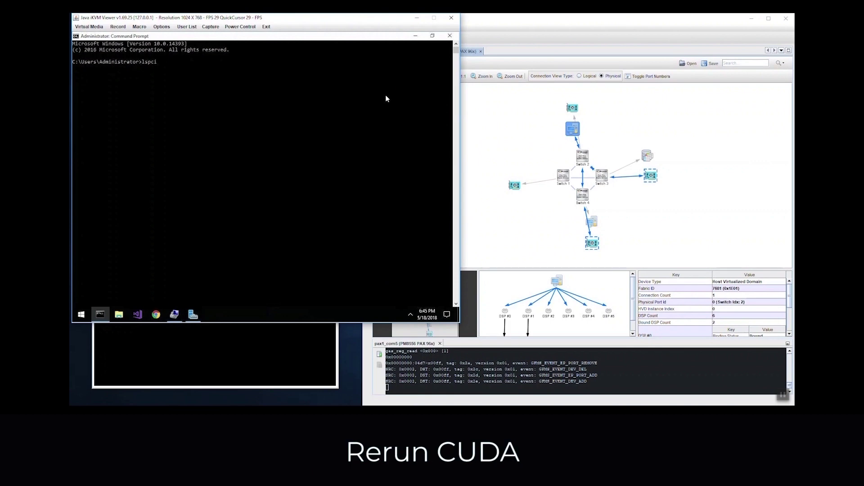
{"action": "type", "text": "ci -tv"}
{"action": "key", "text": "Return"}
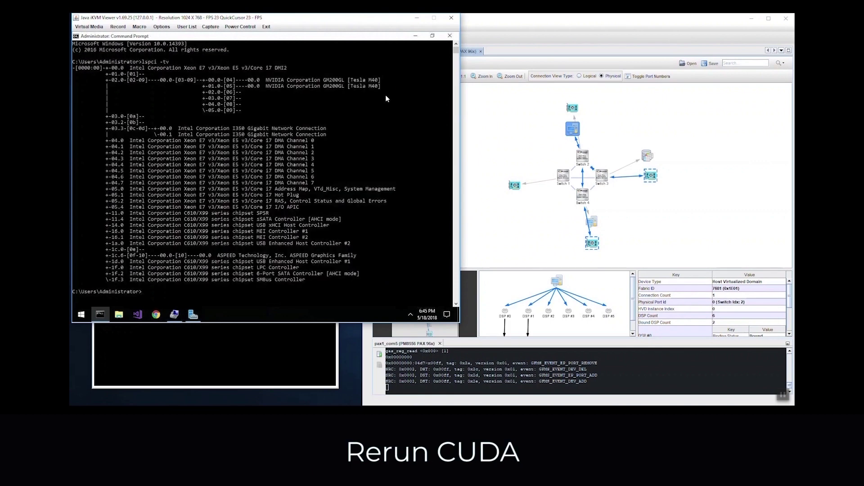
Step: Run go to change to the CUDA Samples v9.1 Debug folder on the Windows host
{"action": "type", "text": "de"}
{"action": "type", "text": "vic"}
{"action": "key", "text": "BackSpace"}
{"action": "key", "text": "BackSpace"}
{"action": "key", "text": "BackSpace"}
{"action": "key", "text": "BackSpace"}
{"action": "key", "text": "BackSpace"}
{"action": "type", "text": "go"}
{"action": "key", "text": "Return"}
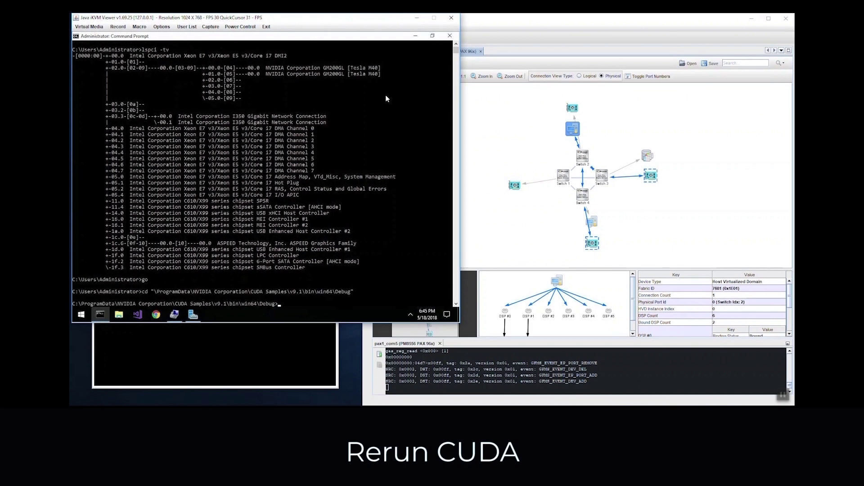
Step: Run deviceQueryDrv.exe to query the bound GPUs and p2pBandwidthLatencyTest.exe to measure their peer-to-peer performance
{"action": "type", "text": "dev"}
{"action": "key", "text": "Tab"}
{"action": "key", "text": "Return"}
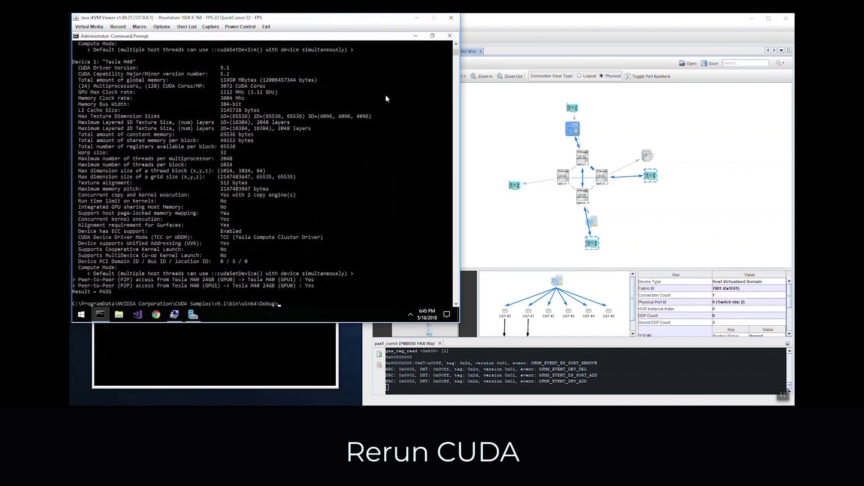
{"action": "type", "text": "p2p"}
{"action": "key", "text": "Tab"}
{"action": "key", "text": "Return"}
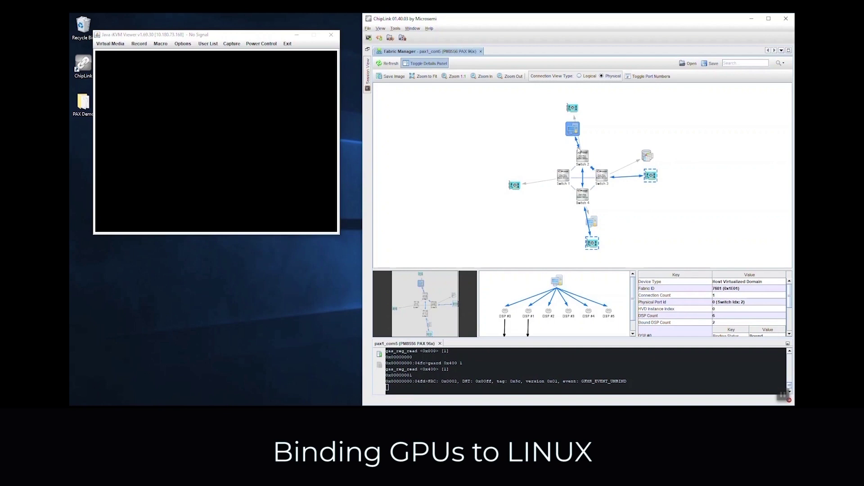
Step: In ChipLink, bind the Switch 2 GPU's function index 0 to HVD Fabric Id 21505 (Switch Idx 4 Port 0), DSP #0
{"action": "right_click", "coordinate": [572, 109]}
{"action": "mouse_move", "coordinate": [580, 112]}
{"action": "mouse_move", "coordinate": [612, 112]}
{"action": "mouse_move", "coordinate": [695, 119]}
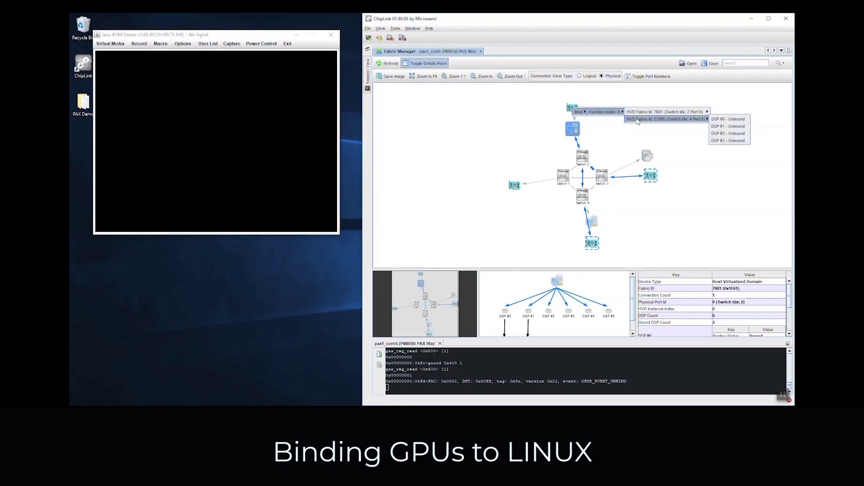
{"action": "left_click", "coordinate": [718, 119]}
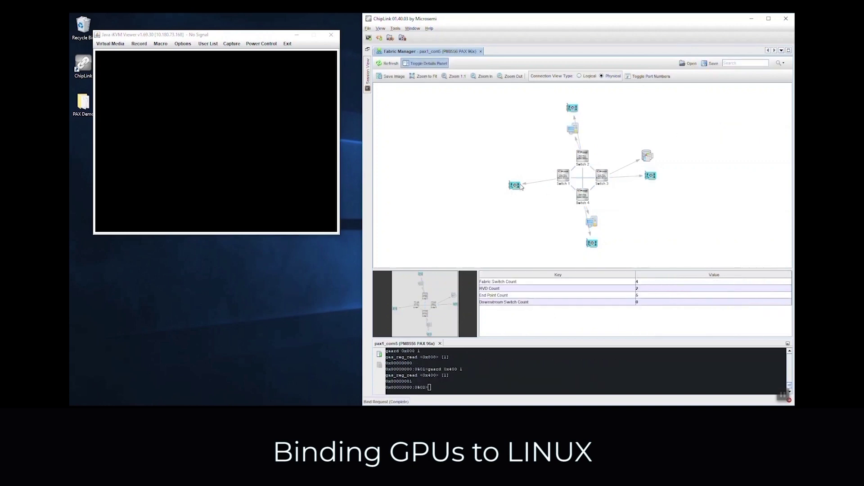
Step: Bind the Switch 1 GPU's function index 0 to HVD Fabric Id 21505 (Switch Idx 4 Port 0), DSP #1
{"action": "right_click", "coordinate": [520, 185]}
{"action": "mouse_move", "coordinate": [530, 188]}
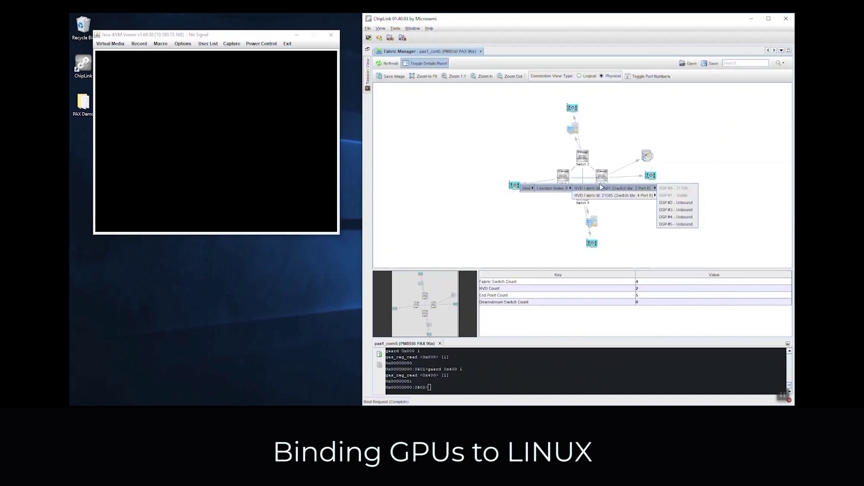
{"action": "mouse_move", "coordinate": [643, 195]}
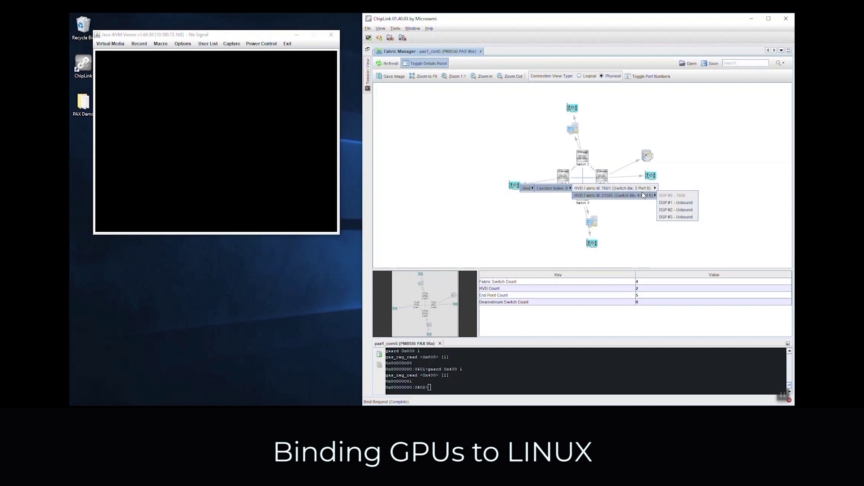
{"action": "left_click", "coordinate": [672, 196]}
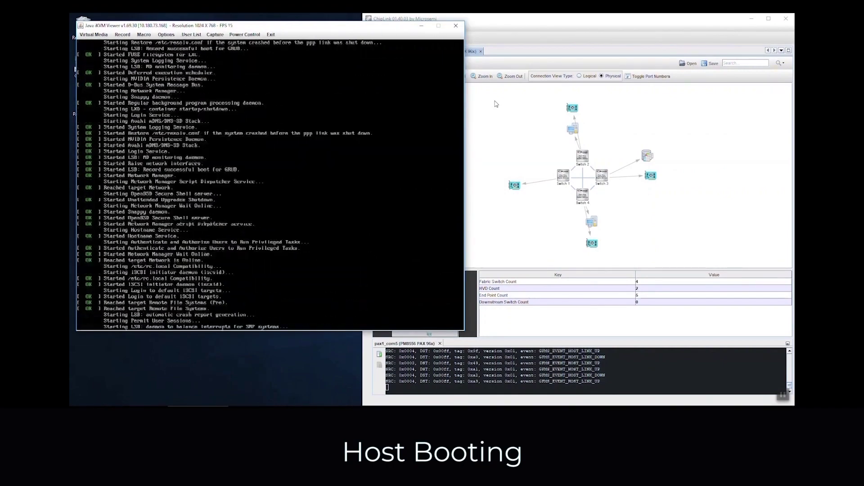
Step: Log in to the booted Linux host as ubuntu with the account password
{"action": "type", "text": "ubuntu1604-se login: ubuntu"}
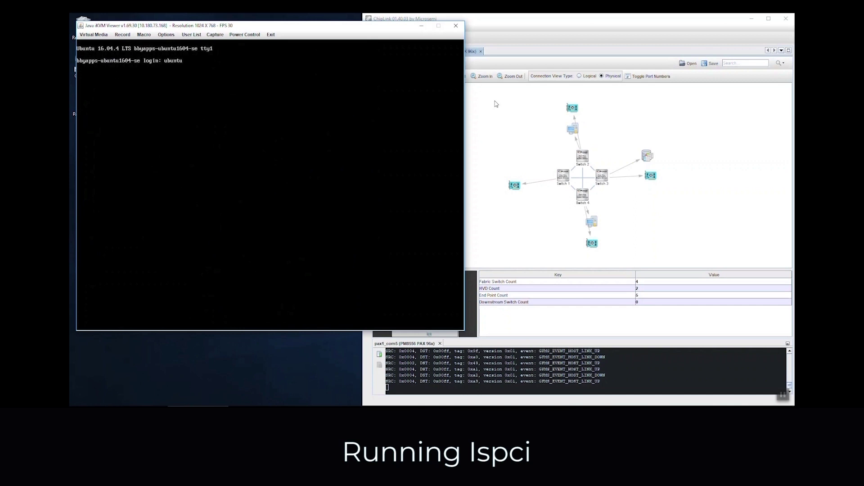
{"action": "key", "text": "Return"}
{"action": "key", "text": "Return"}
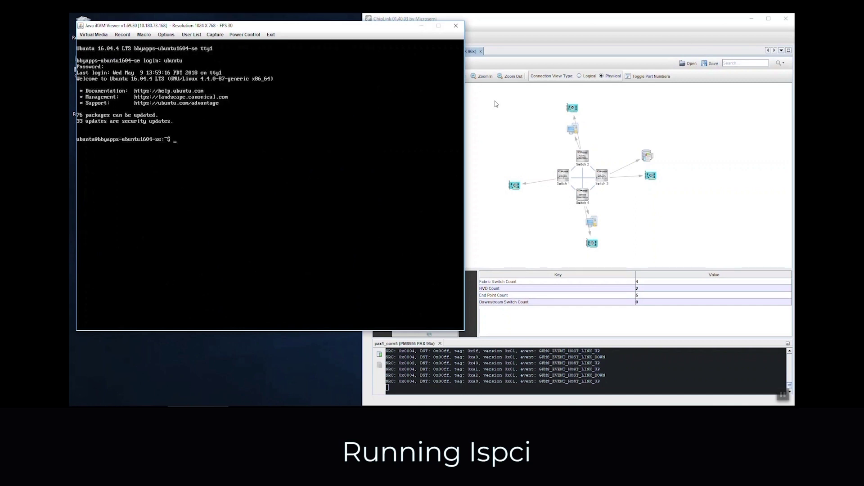
Step: Run lspci -tv on the Linux host to show its PCI device tree
{"action": "type", "text": "lspci"}
{"action": "type", "text": "-tv"}
{"action": "key", "text": "Return"}
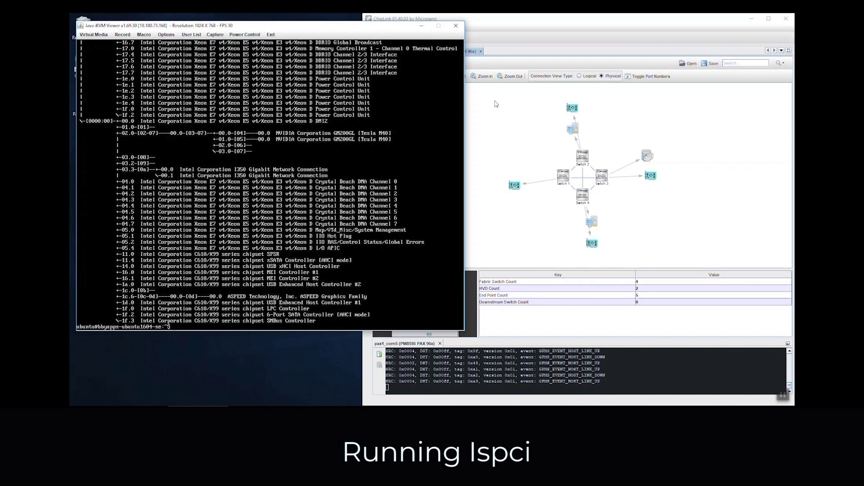
Step: Change to the /usr/local/cuda/samples/bin/x86_64/linux/release/ directory on the Linux host
{"action": "type", "text": "cd /"}
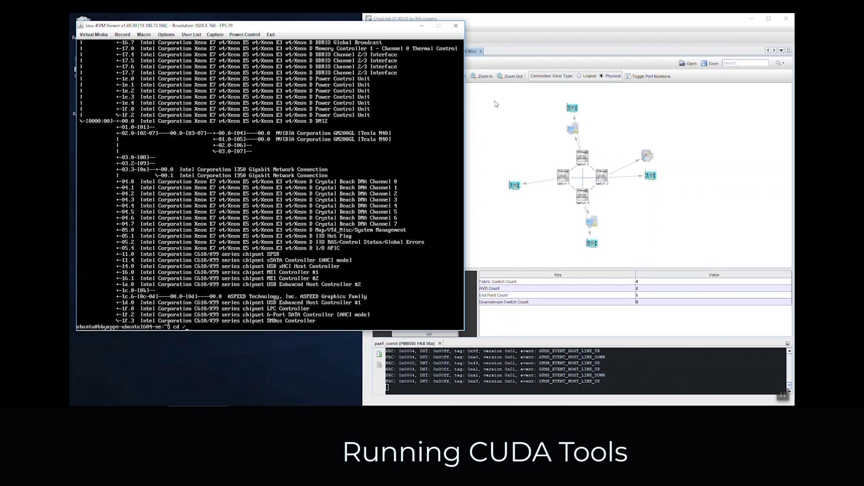
{"action": "type", "text": "usr/"}
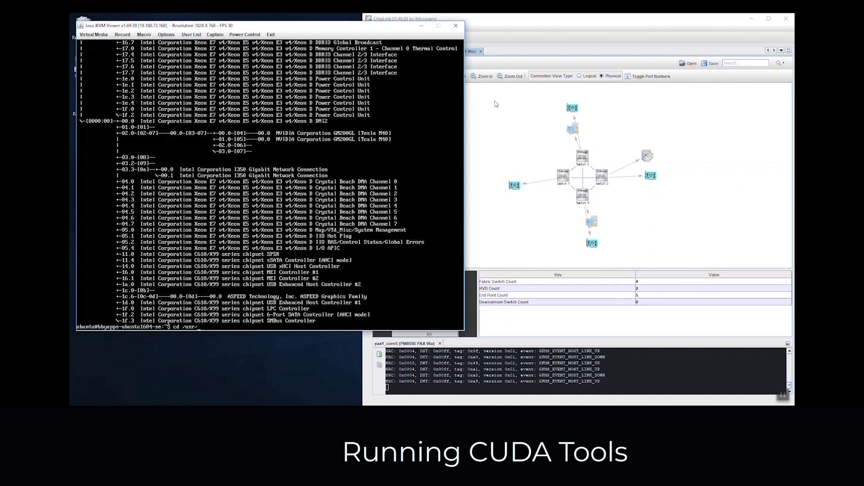
{"action": "type", "text": "local/cuda/sam"}
{"action": "key", "text": "Tab"}
{"action": "type", "text": "bin/x"}
{"action": "key", "text": "Tab"}
{"action": "key", "text": "Tab"}
{"action": "key", "text": "Tab"}
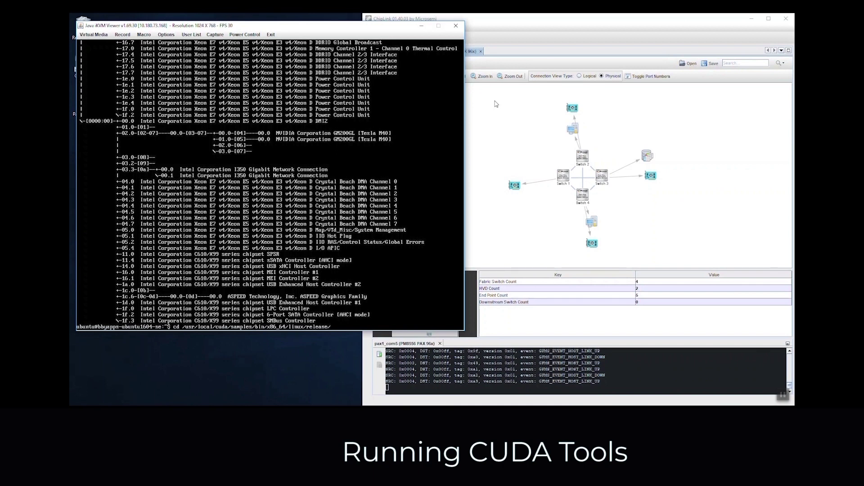
{"action": "key", "text": "Return"}
Step: Run ./deviceQuery and ./p2pBandwidthLatencyTest to query the Linux host's GPUs and measure peer-to-peer bandwidth and latency
{"action": "type", "text": "./deviceQuery"}
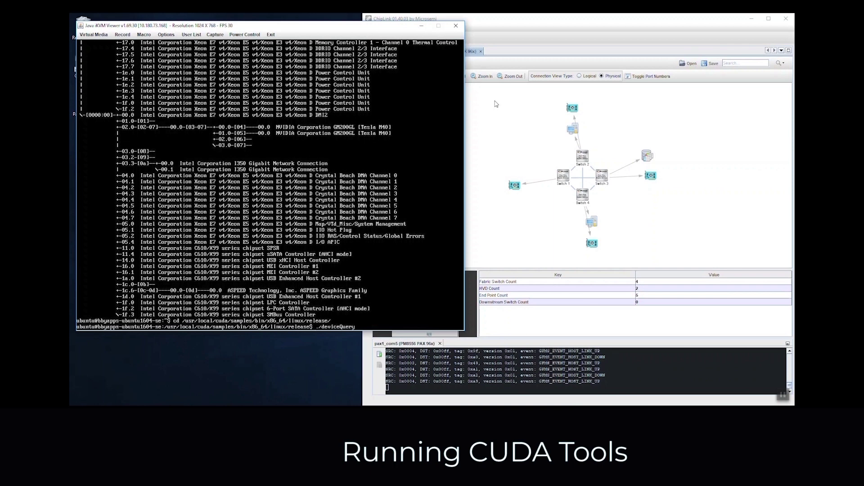
{"action": "key", "text": "Return"}
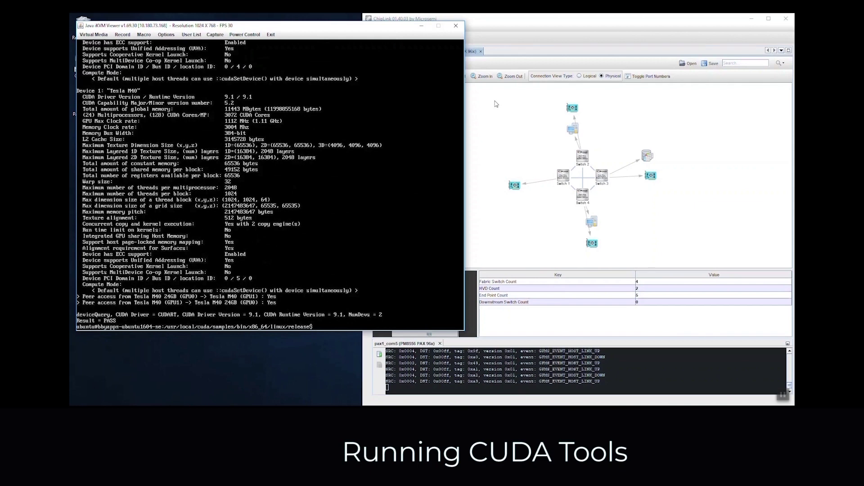
{"action": "type", "text": "/p2pBandwidthLatencyTest"}
{"action": "key", "text": "Return"}
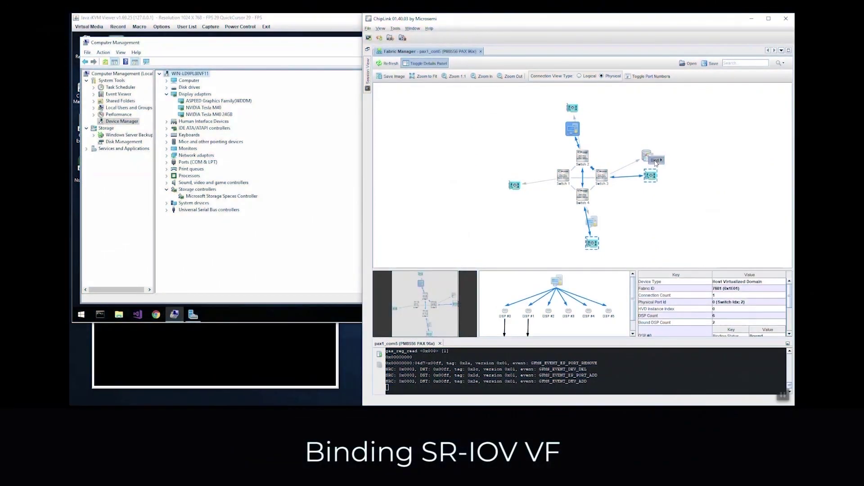
Step: Bind a virtual function of the Switch 3 NVMe SSD endpoint to HVD Fabric Id 7681 (Switch Idx 2 Port 0)
{"action": "mouse_move", "coordinate": [655, 163]}
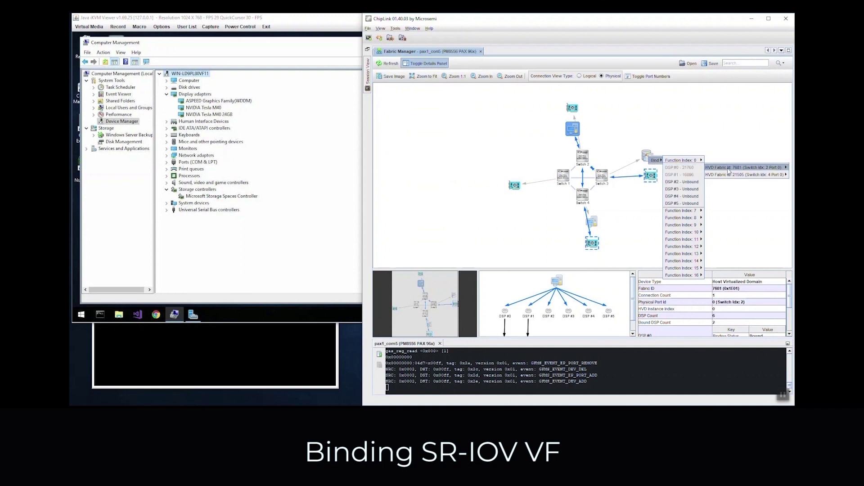
{"action": "mouse_move", "coordinate": [682, 160]}
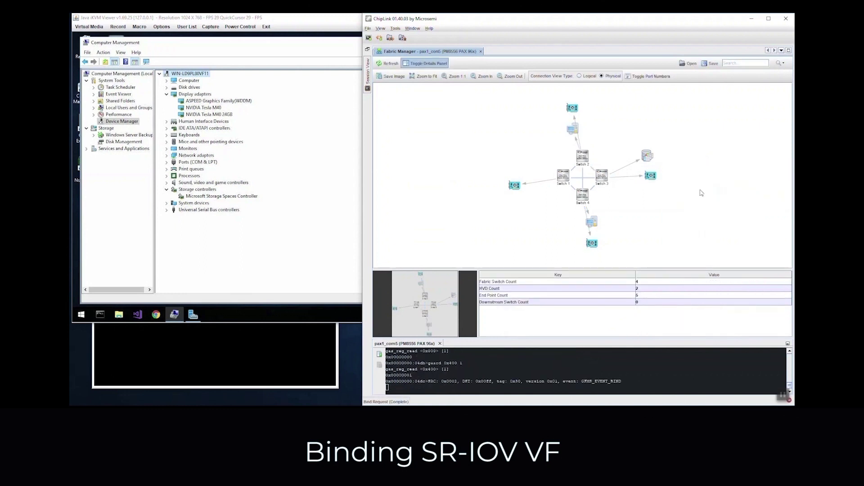
Step: On the Windows host, check Device Manager's storage controllers and open the SR-IOV NVM (D:) drive in File Explorer
{"action": "left_click", "coordinate": [309, 174]}
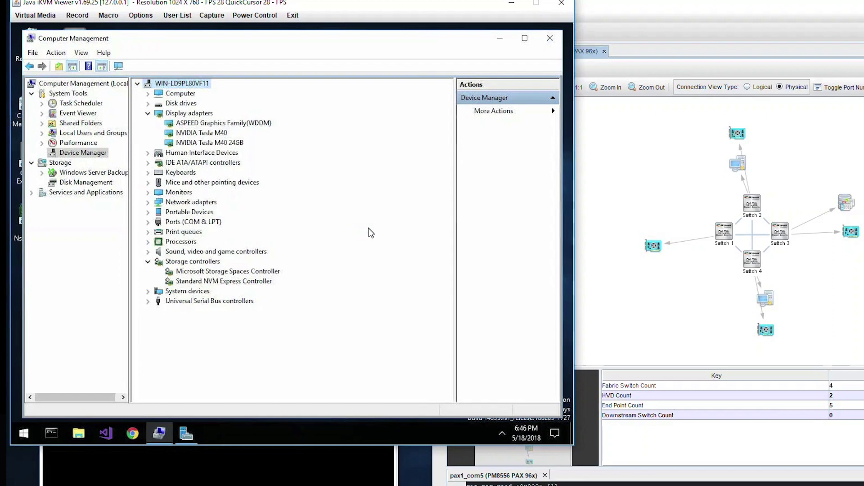
{"action": "left_click", "coordinate": [82, 433]}
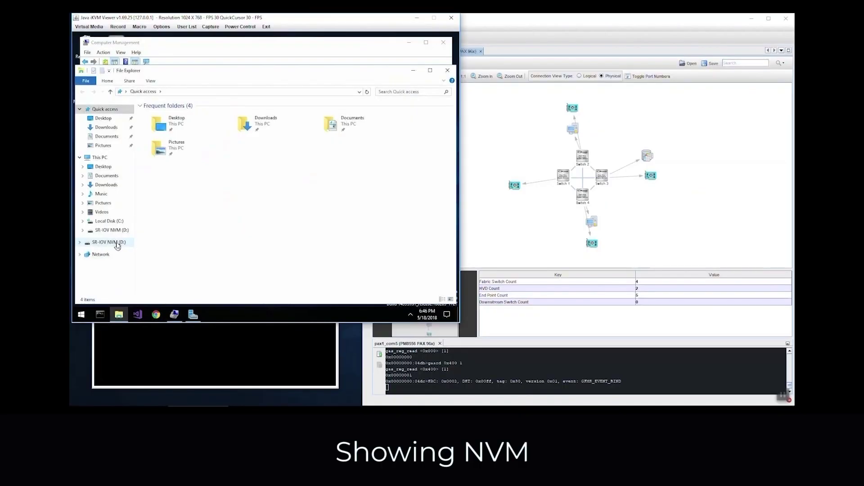
{"action": "left_click", "coordinate": [78, 328]}
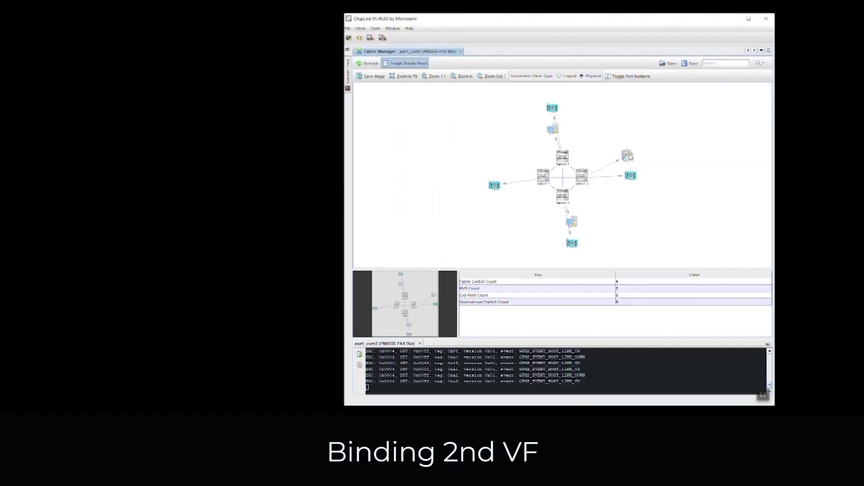
Step: In ChipLink, bind the SSD endpoint's function index 2 to HVD Fabric Id 21505 (Switch Idx 4 Port 0), DSP #2
{"action": "left_click", "coordinate": [630, 156]}
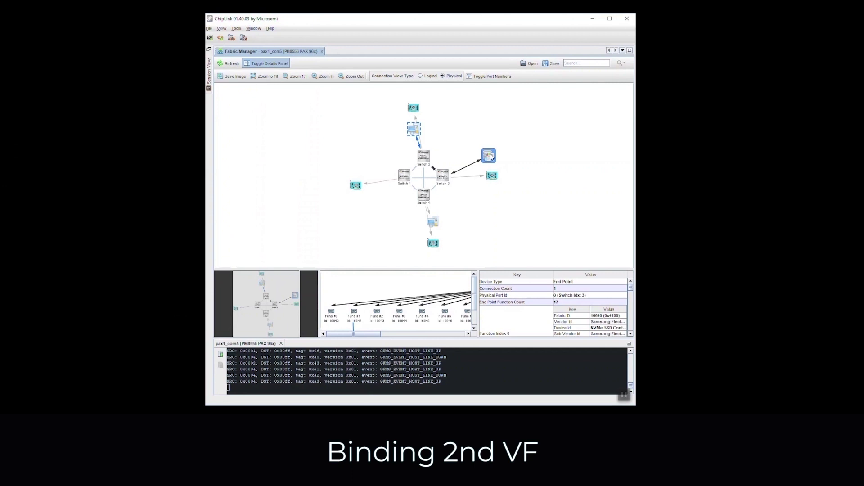
{"action": "mouse_move", "coordinate": [494, 159]}
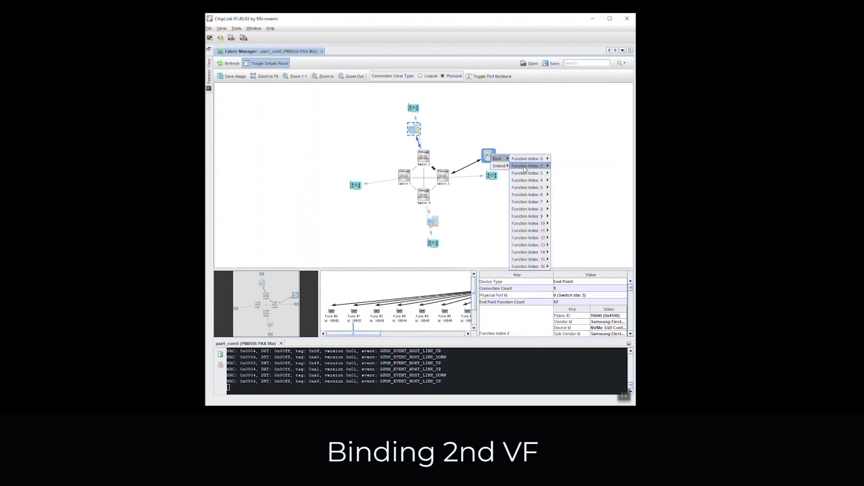
{"action": "mouse_move", "coordinate": [525, 169]}
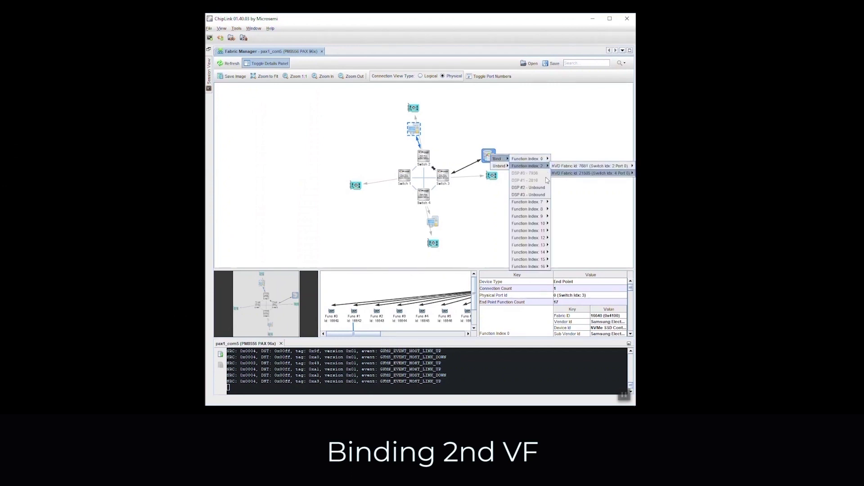
{"action": "left_click", "coordinate": [531, 188]}
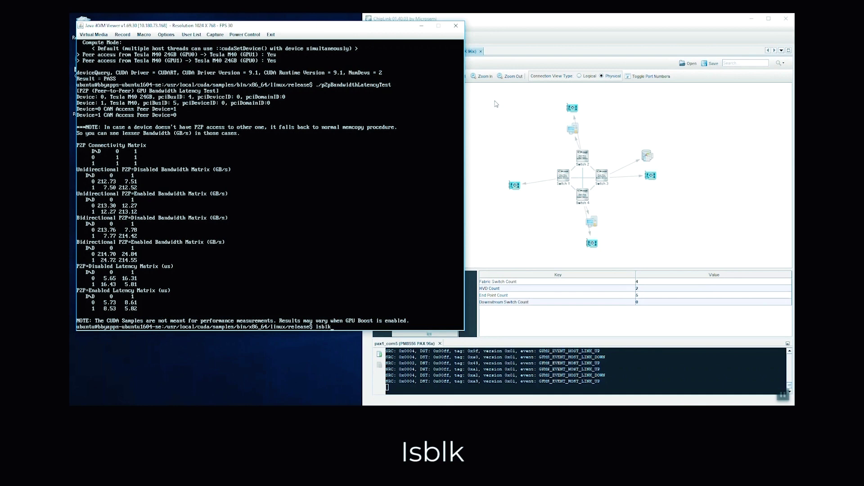
Step: List the Linux host's block devices with lsblk, select the SSD endpoint to inspect its bindings, and run lsblk again
{"action": "key", "text": "Return"}
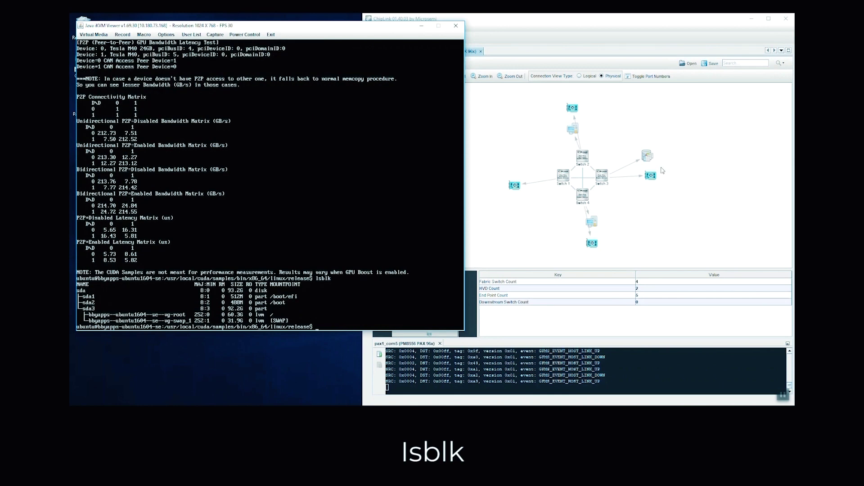
{"action": "left_click", "coordinate": [648, 156]}
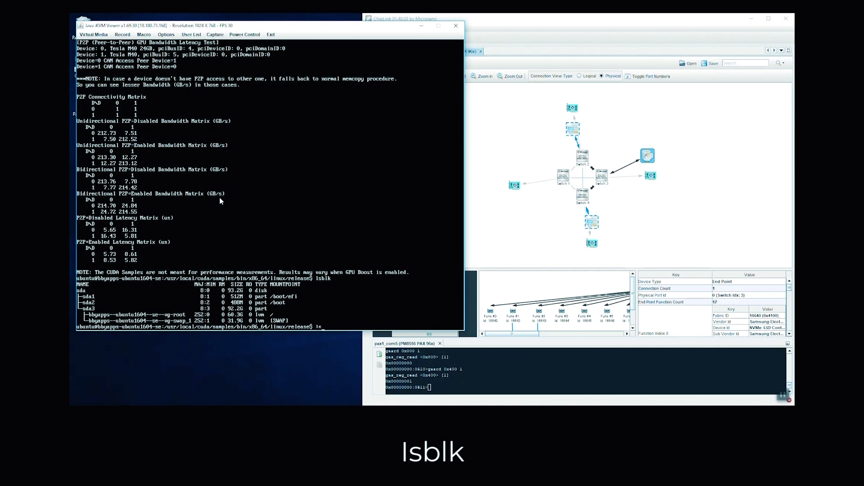
{"action": "type", "text": "lsblk"}
{"action": "key", "text": "Return"}
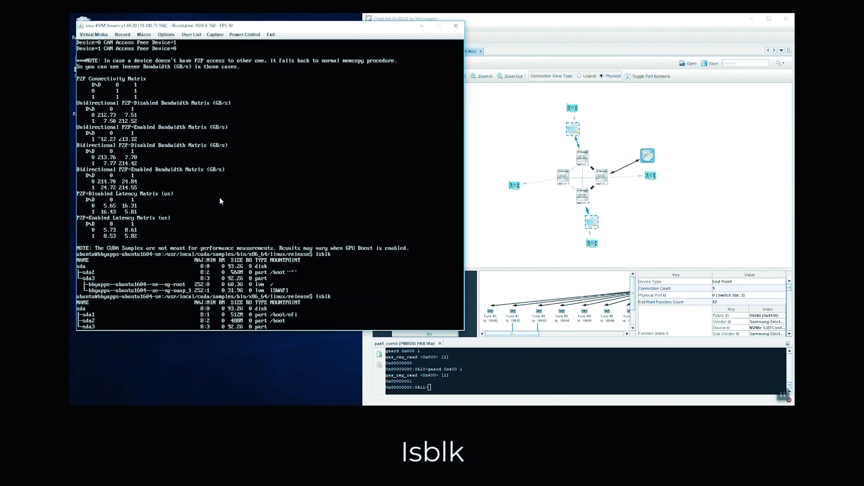